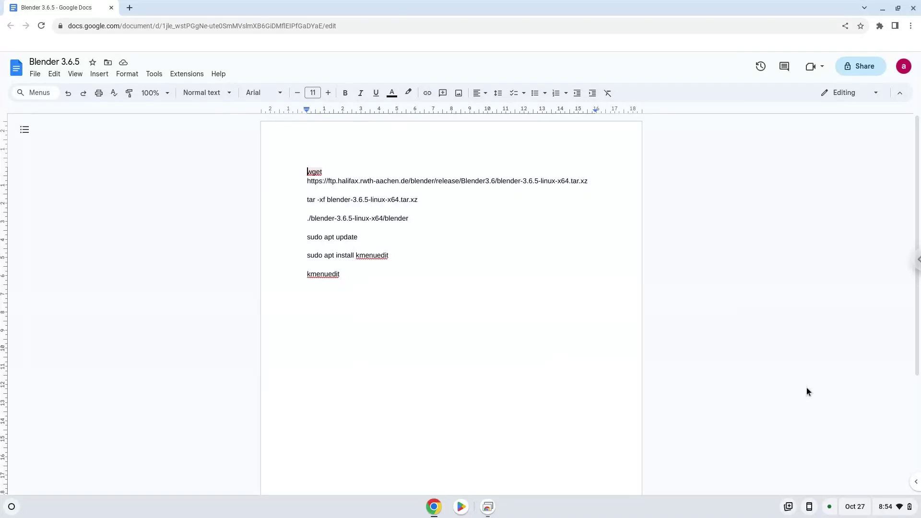
# Go to Settings > Advanced > Developers and start turning on the Linux development environment
pyautogui.click(881, 508)
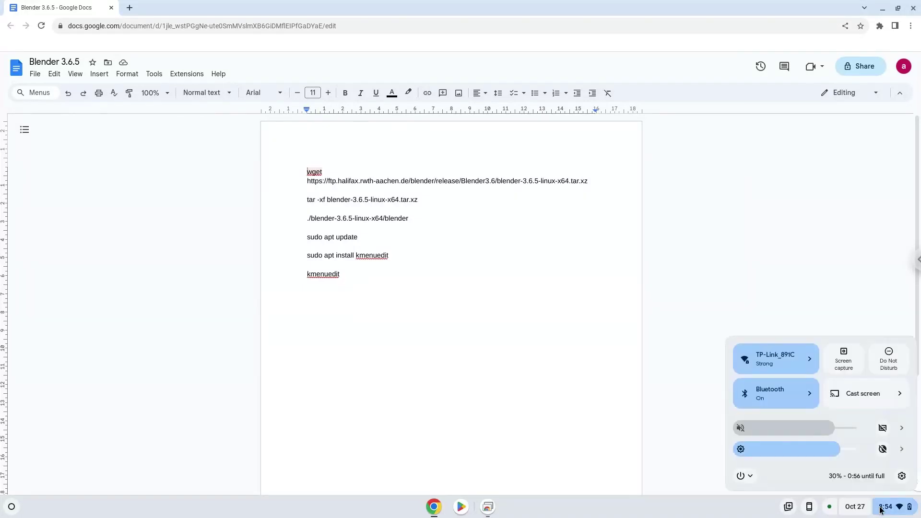
pyautogui.click(901, 477)
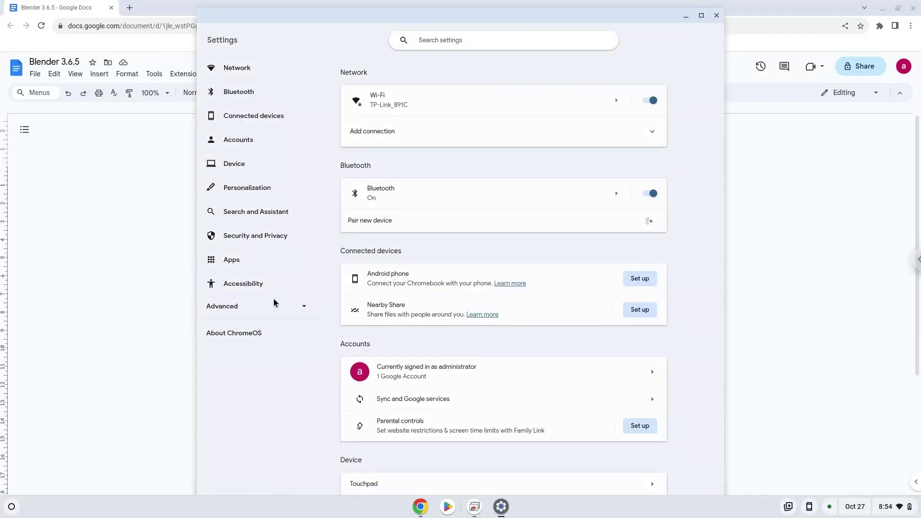
pyautogui.click(251, 308)
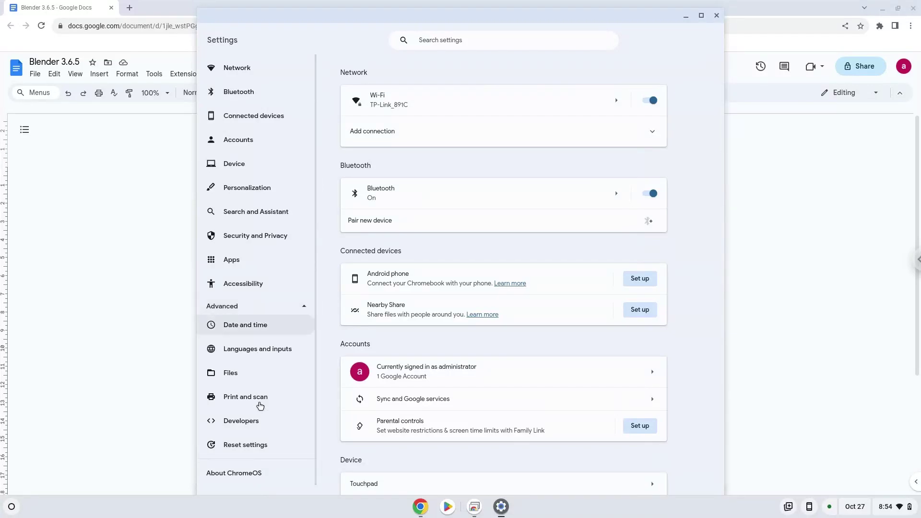
pyautogui.click(259, 422)
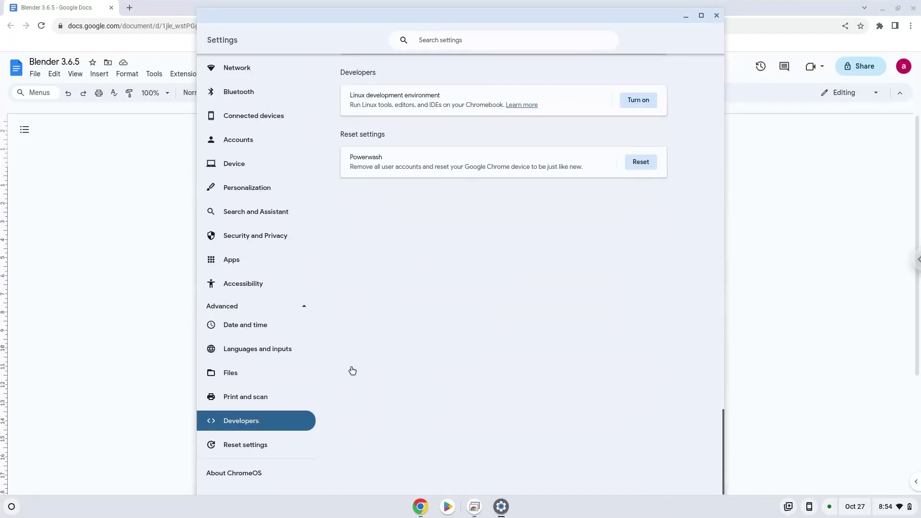
pyautogui.click(639, 101)
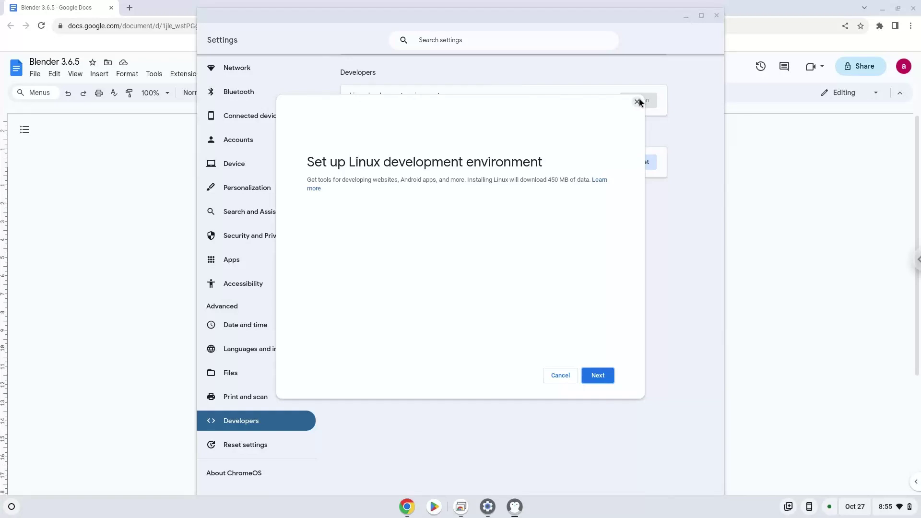
# Install Linux through the setup dialog, then close the terminal window that appears
pyautogui.click(597, 375)
pyautogui.click(597, 375)
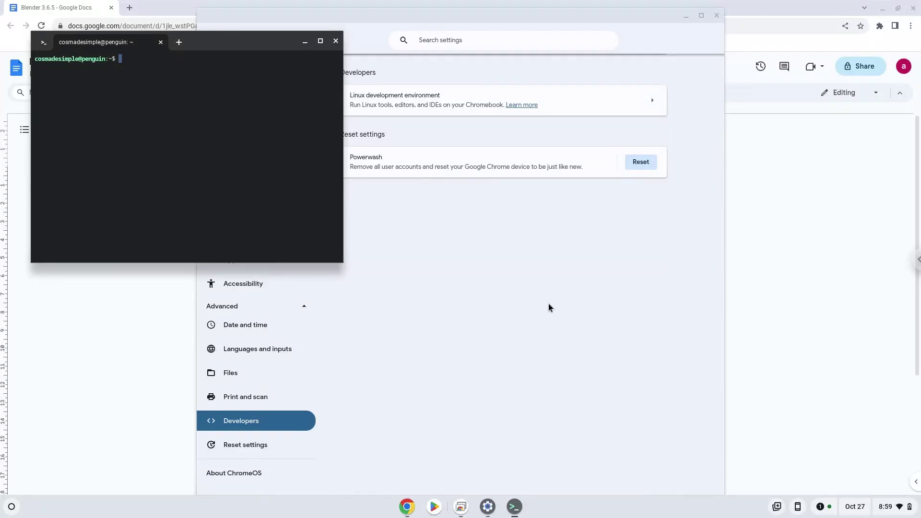
pyautogui.click(336, 42)
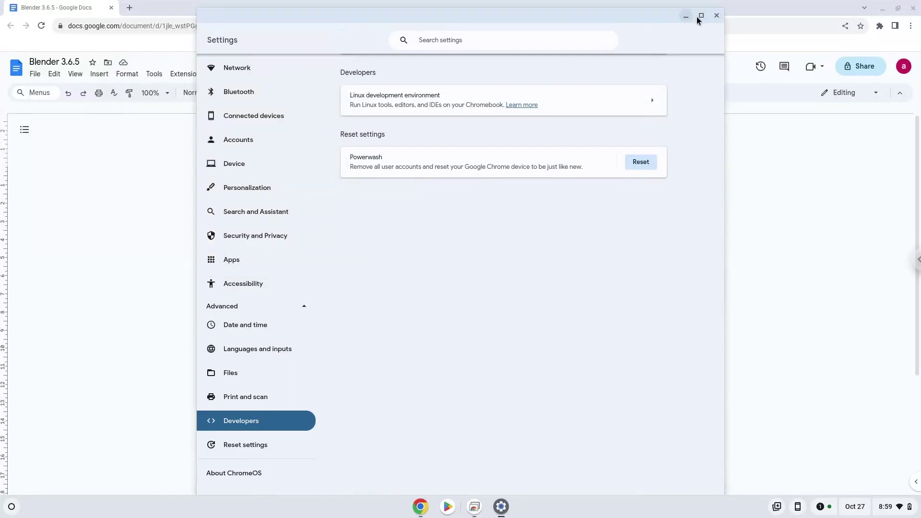
# Close Settings, copy the wget Blender download command, and open Terminal from the launcher
pyautogui.click(716, 16)
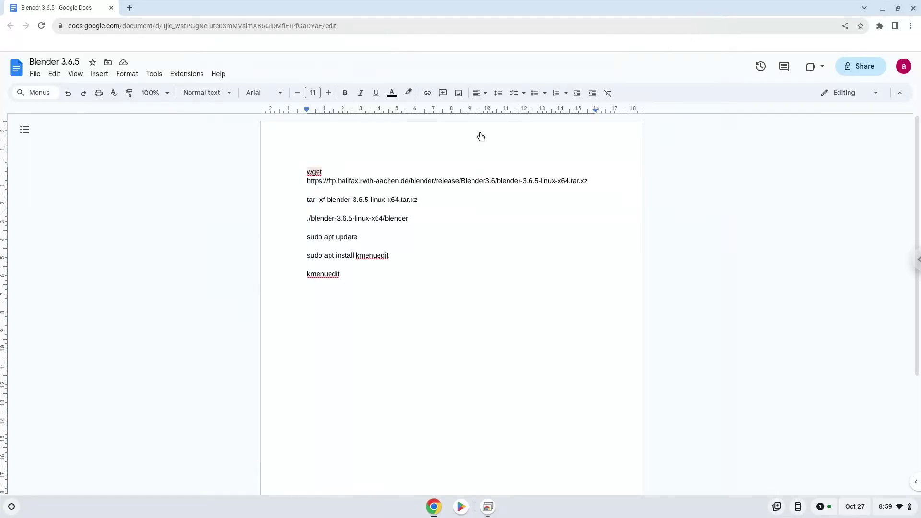
pyautogui.hotkey('shift', 'Down')
pyautogui.hotkey('shift', 'Down')
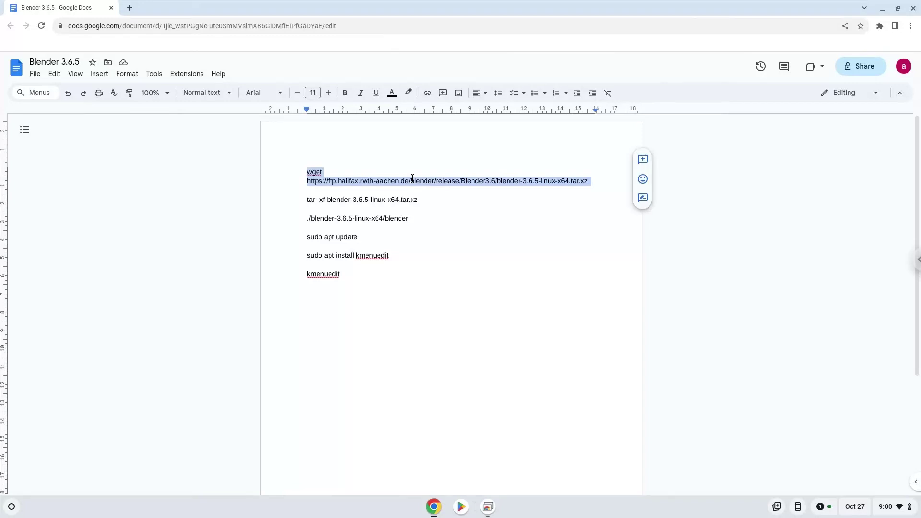
pyautogui.rightClick(412, 178)
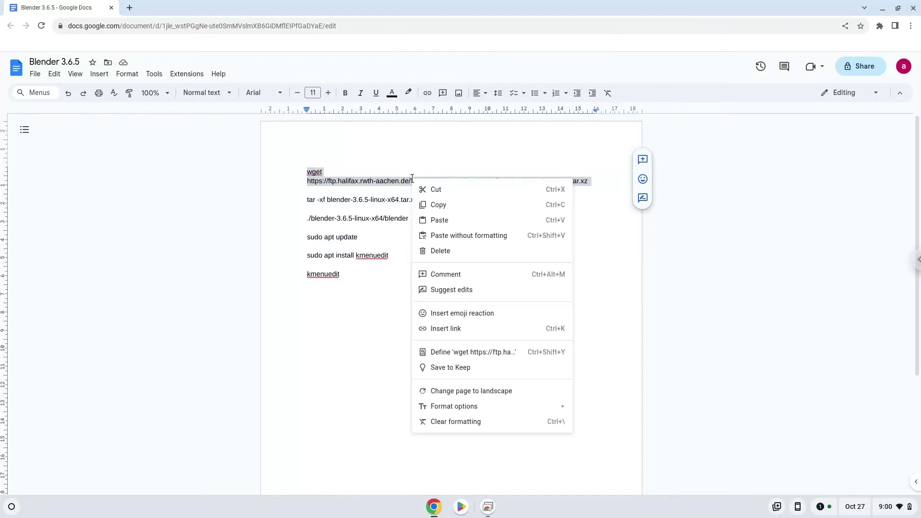
pyautogui.click(438, 204)
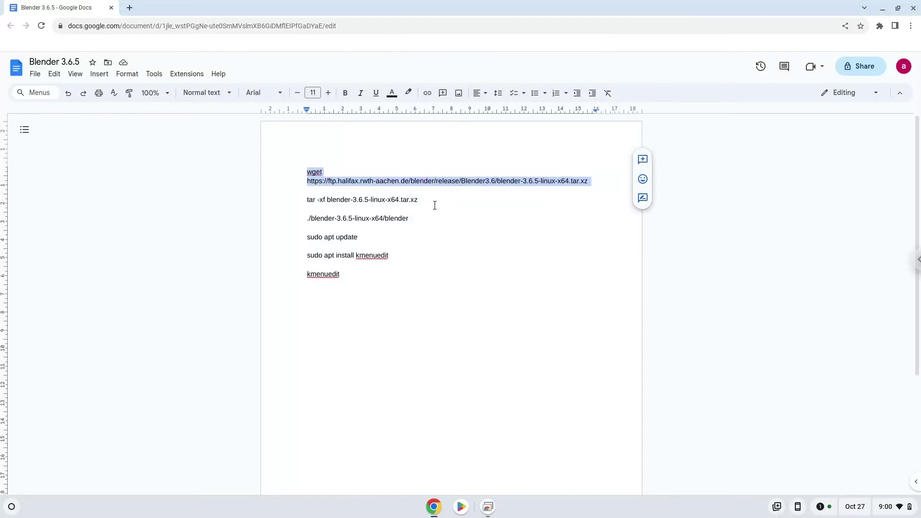
pyautogui.click(12, 506)
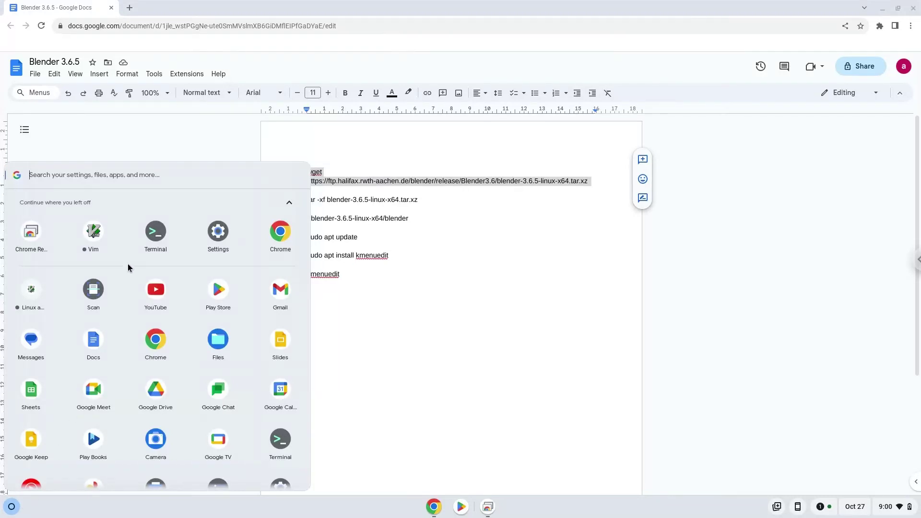
pyautogui.click(149, 235)
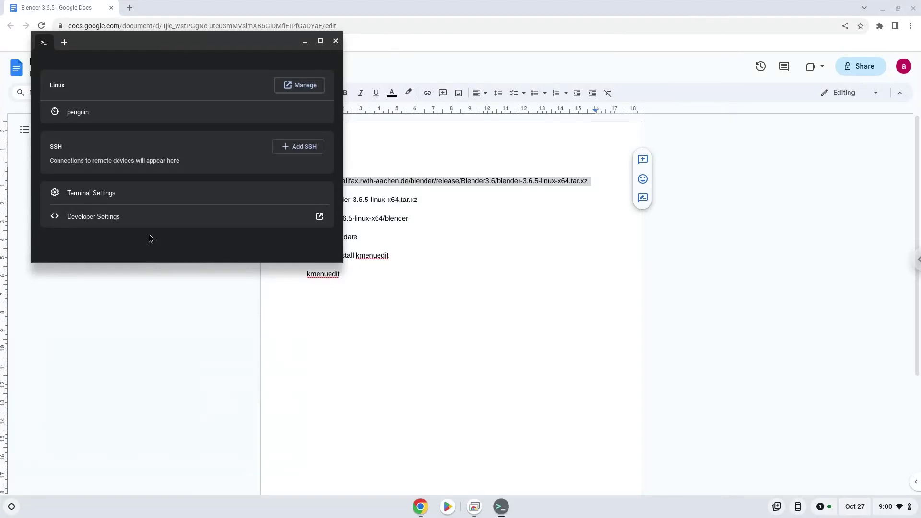
# Maximize the terminal and download blender-3.6.5-linux-x64.tar.xz with the pasted wget command
pyautogui.doubleClick(234, 43)
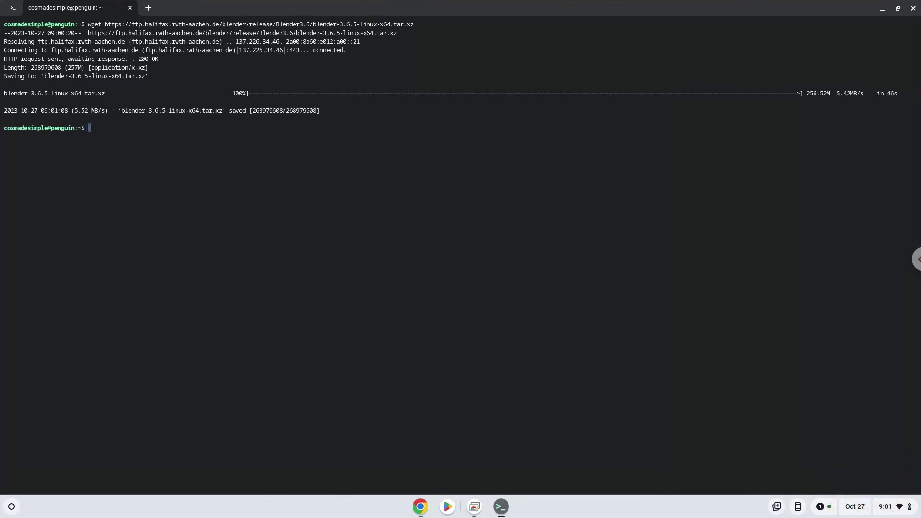
# Copy the tar -xf command from the notes and run it on blender-3.6.5-linux-x64.tar.xz
pyautogui.click(420, 506)
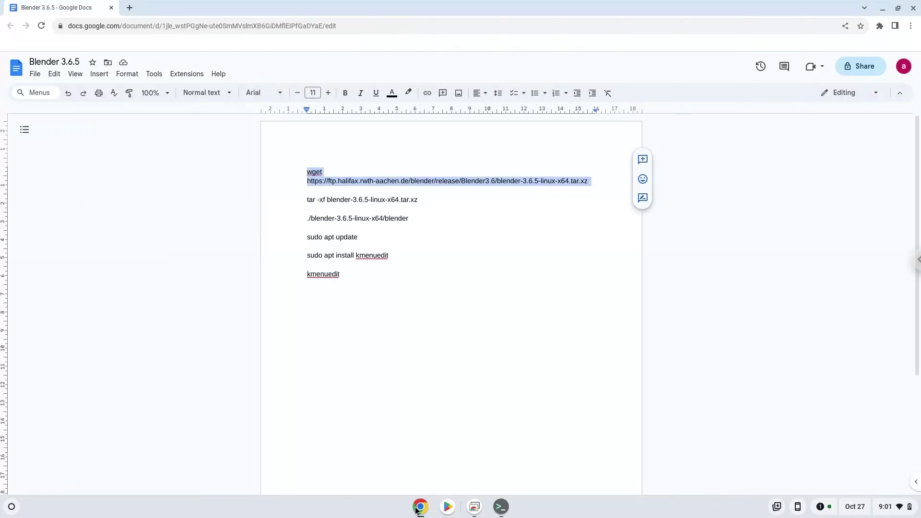
pyautogui.tripleClick(333, 202)
pyautogui.rightClick(333, 201)
pyautogui.click(353, 227)
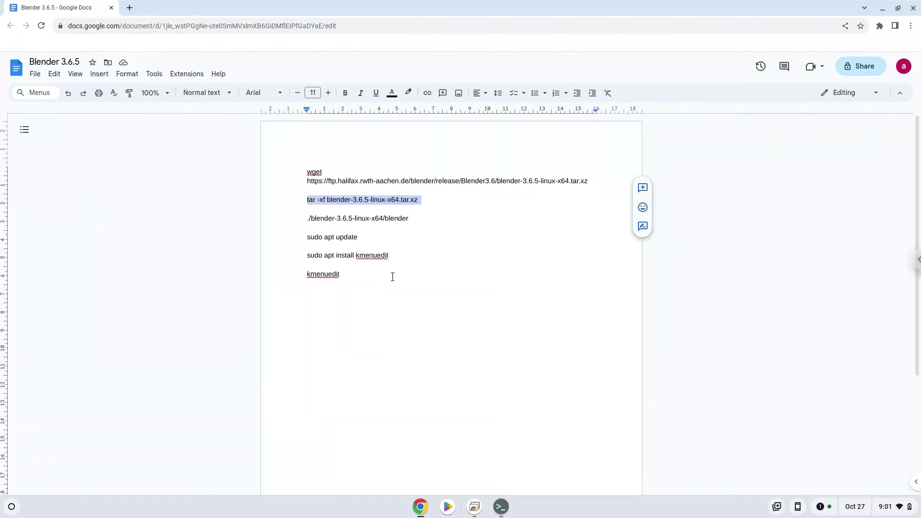
pyautogui.click(501, 506)
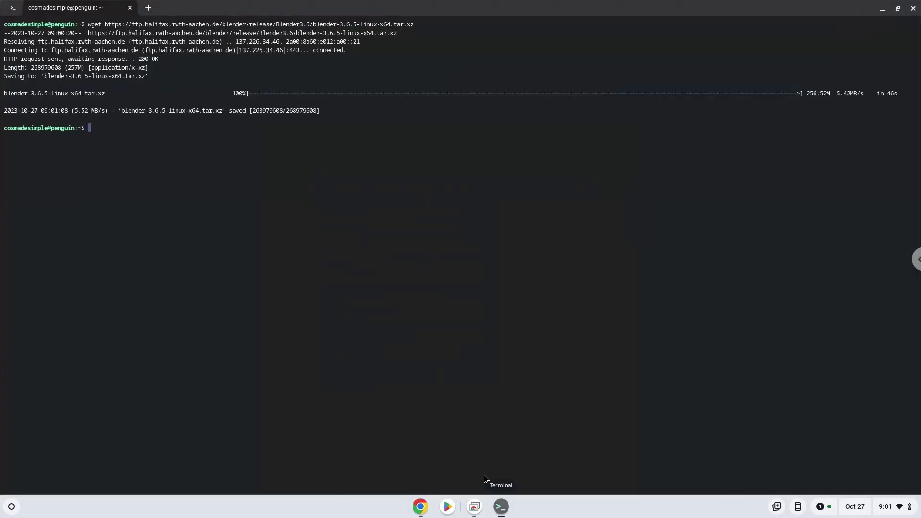
pyautogui.hotkey('ctrl', 'shift', 'v')
pyautogui.press('Return')
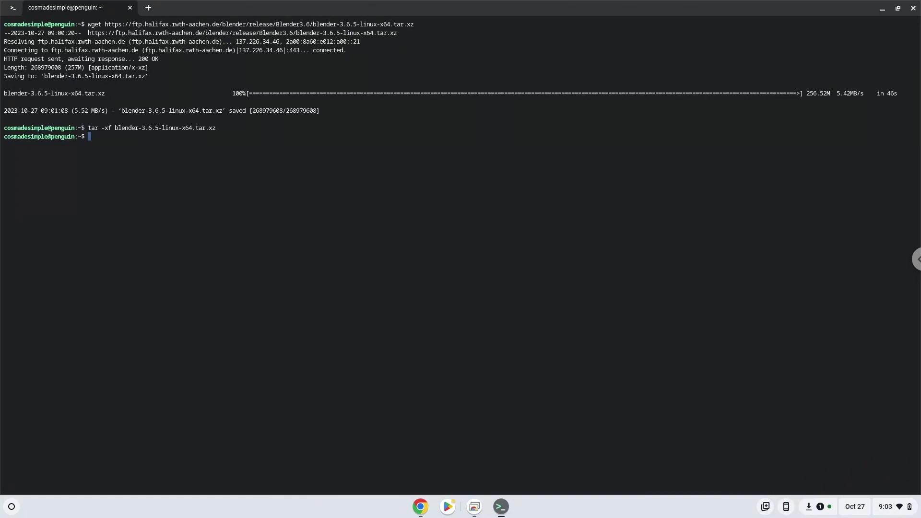
# Copy and run ./blender-3.6.5-linux-x64/blender, then quit Blender once it opens
pyautogui.click(419, 506)
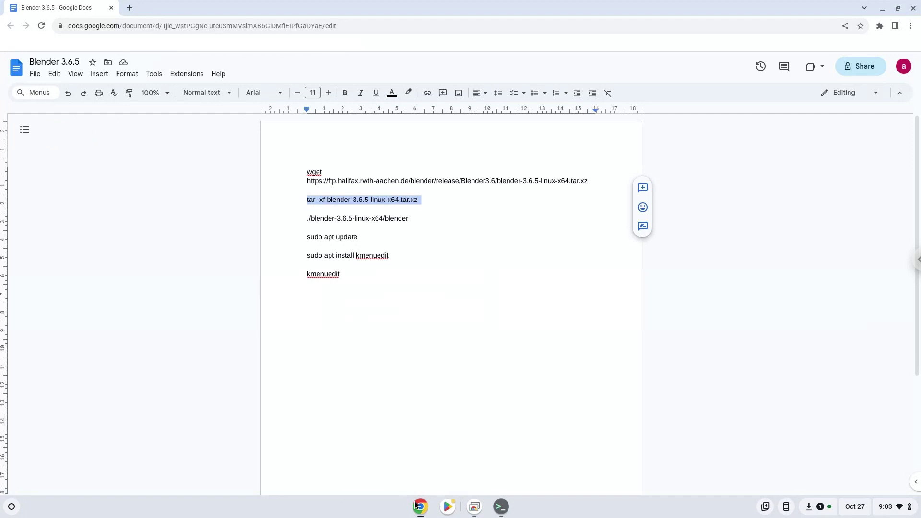
pyautogui.tripleClick(375, 221)
pyautogui.rightClick(375, 221)
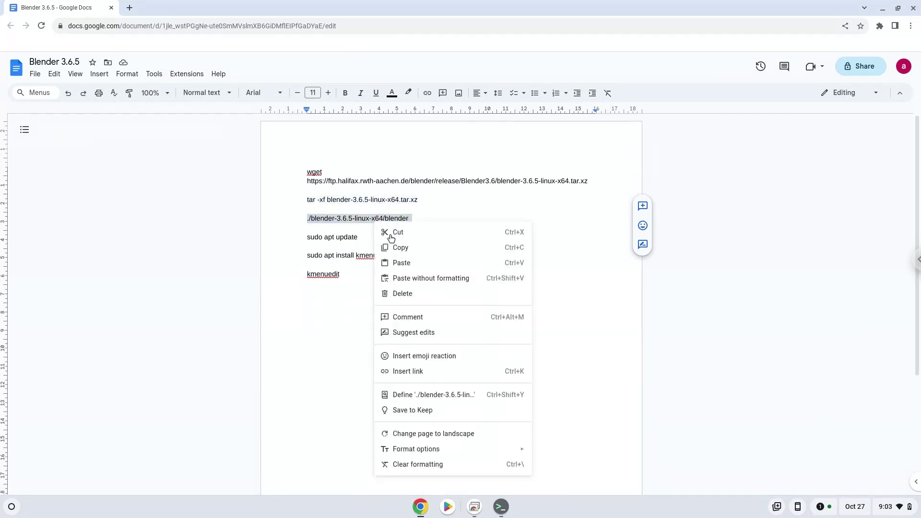
pyautogui.click(403, 247)
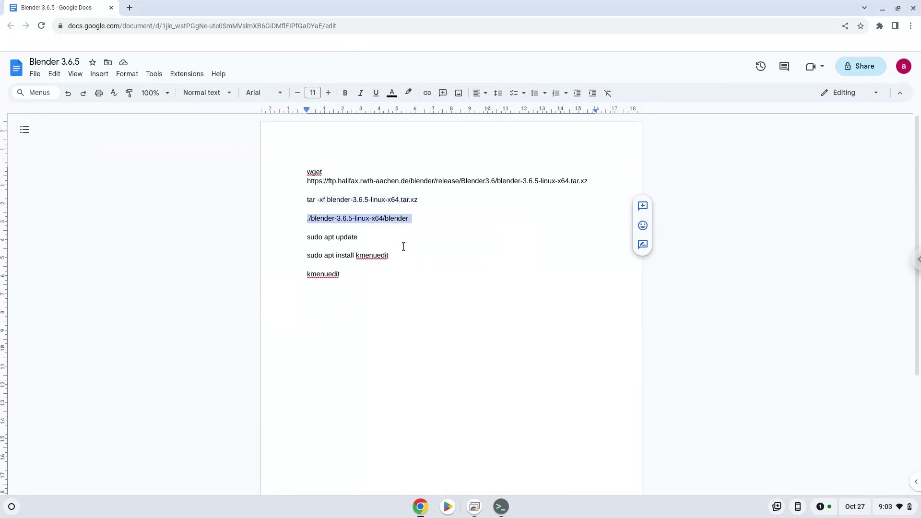
pyautogui.click(500, 507)
pyautogui.hotkey('ctrl', 'shift', 'v')
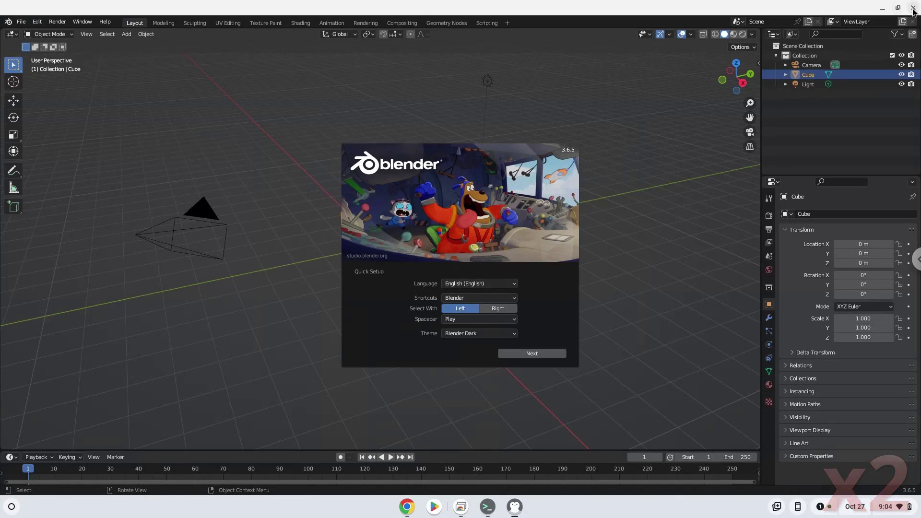
pyautogui.click(914, 10)
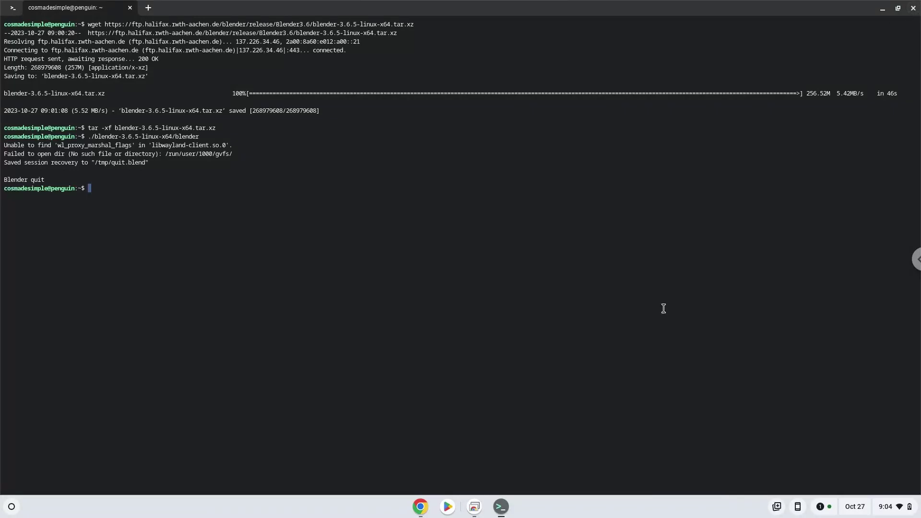
# Copy 'sudo apt update' from the notes and run it in the terminal
pyautogui.click(421, 507)
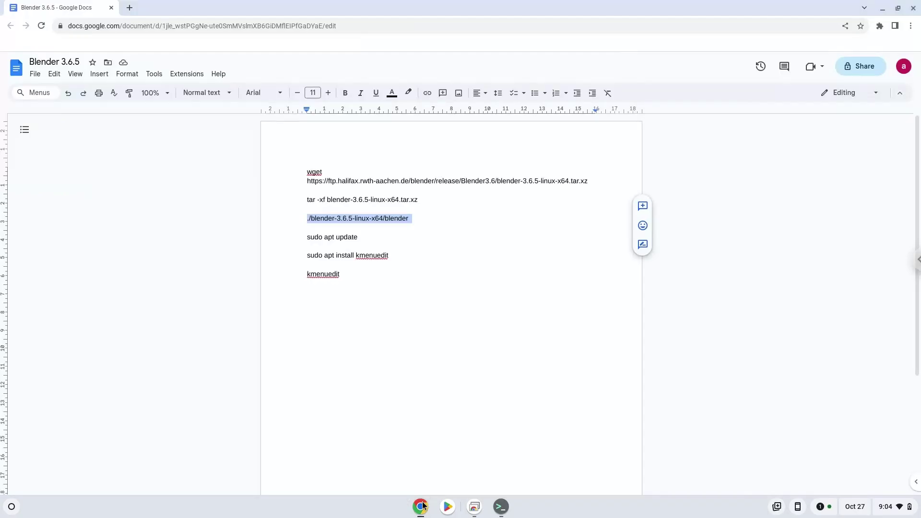
pyautogui.tripleClick(333, 237)
pyautogui.rightClick(334, 237)
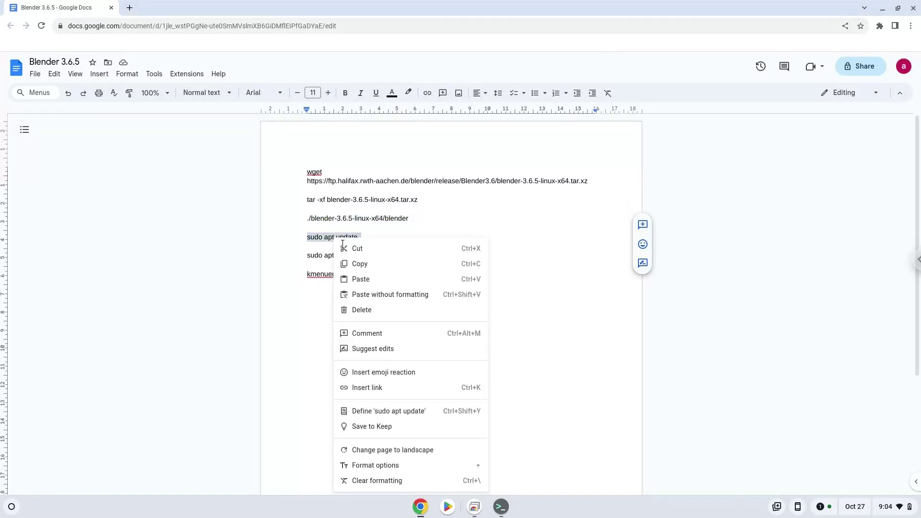
pyautogui.click(362, 264)
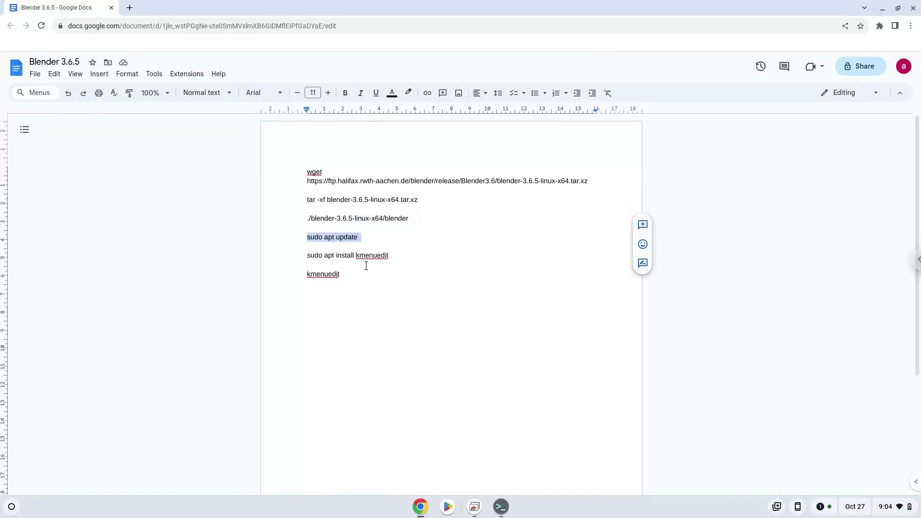
pyautogui.click(499, 508)
pyautogui.hotkey('ctrl', 'shift', 'v')
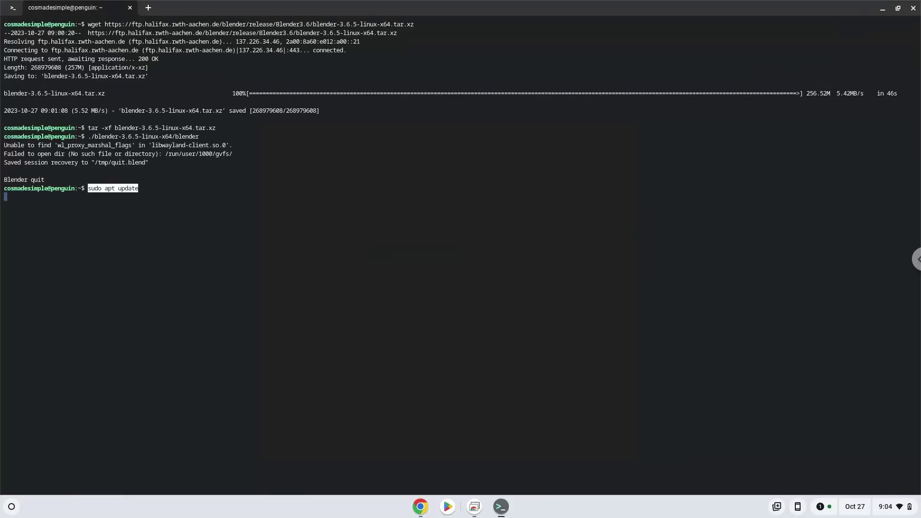
pyautogui.press('Return')
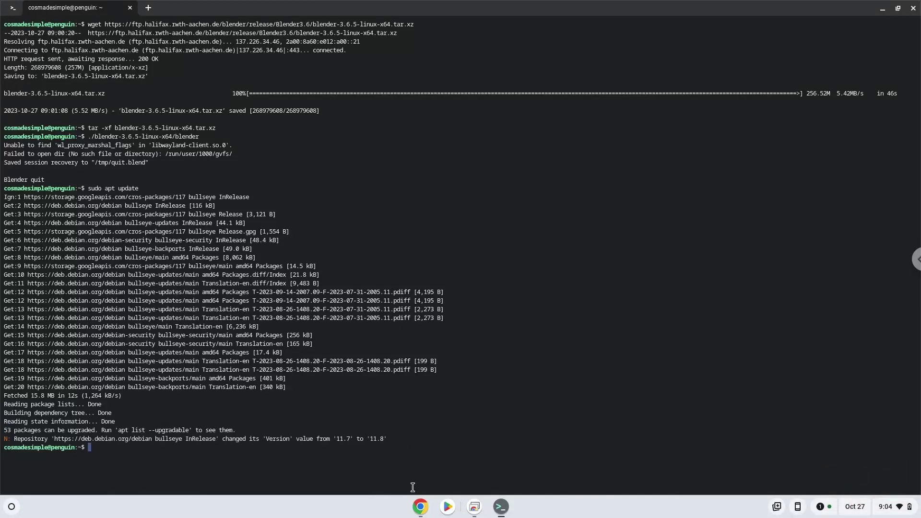
# Copy and run 'sudo apt install kmenuedit', confirming the package installation
pyautogui.click(420, 507)
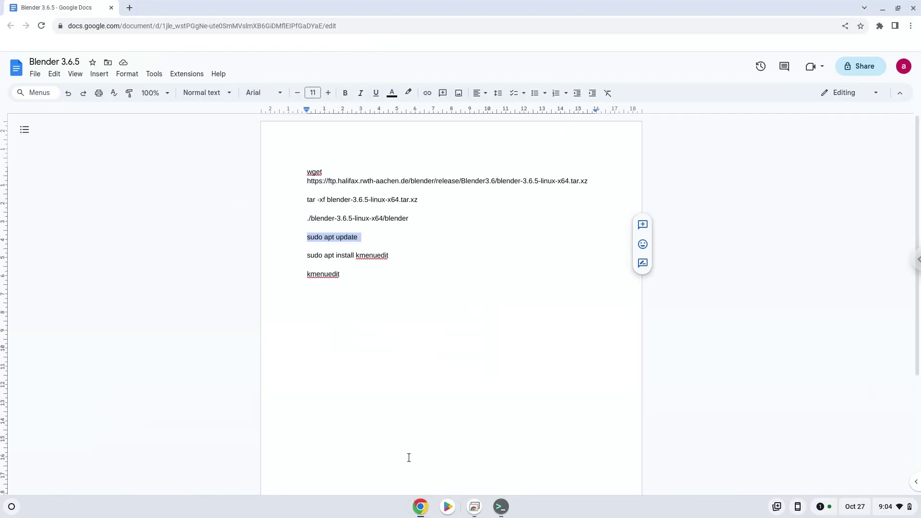
pyautogui.tripleClick(347, 255)
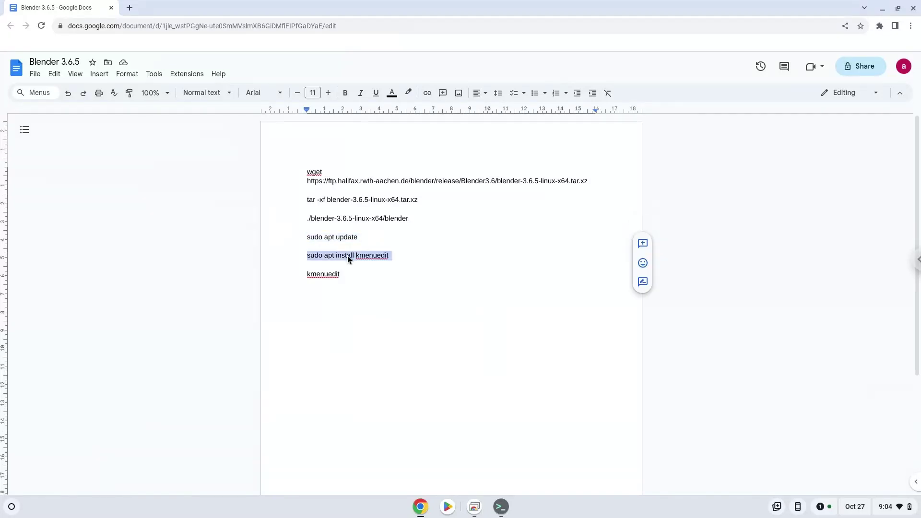
pyautogui.rightClick(347, 256)
pyautogui.click(375, 267)
pyautogui.click(500, 507)
pyautogui.hotkey('ctrl', 'shift', 'v')
pyautogui.press('Return')
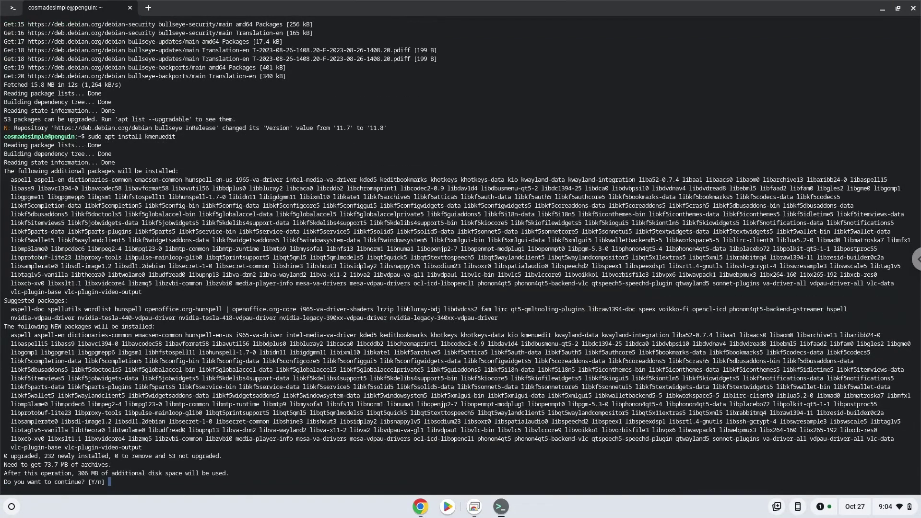
pyautogui.write('y')
pyautogui.press('Return')
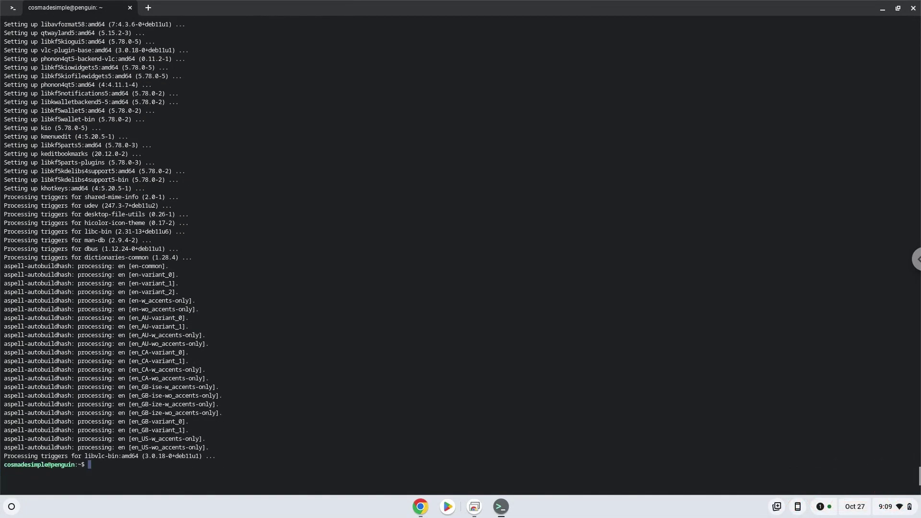
# Copy 'kmenuedit' from the notes and run it in the terminal
pyautogui.click(419, 506)
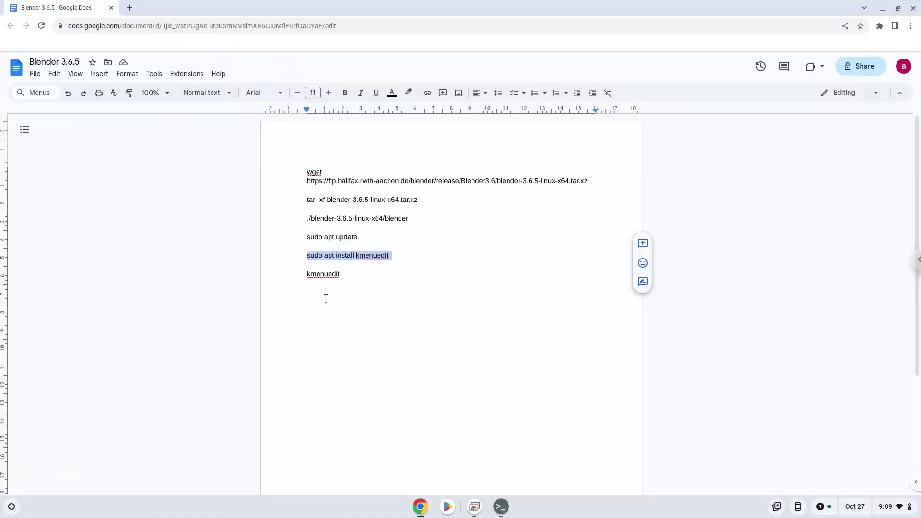
pyautogui.doubleClick(322, 274)
pyautogui.rightClick(322, 274)
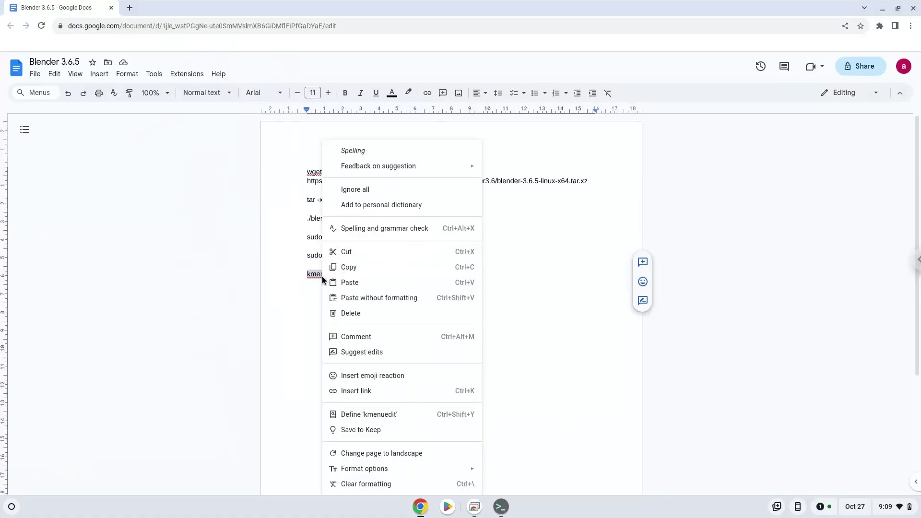
pyautogui.click(347, 267)
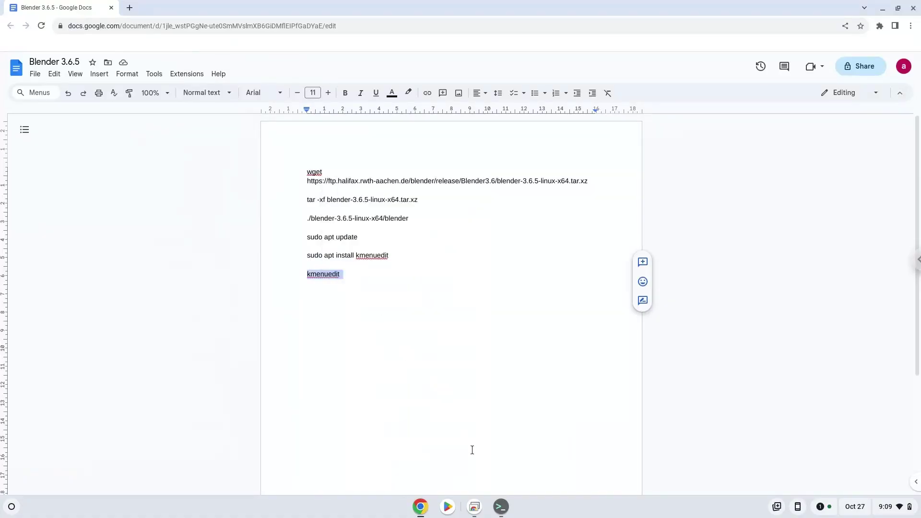
pyautogui.click(501, 507)
pyautogui.hotkey('ctrl', 'shift', 'v')
pyautogui.press('Return')
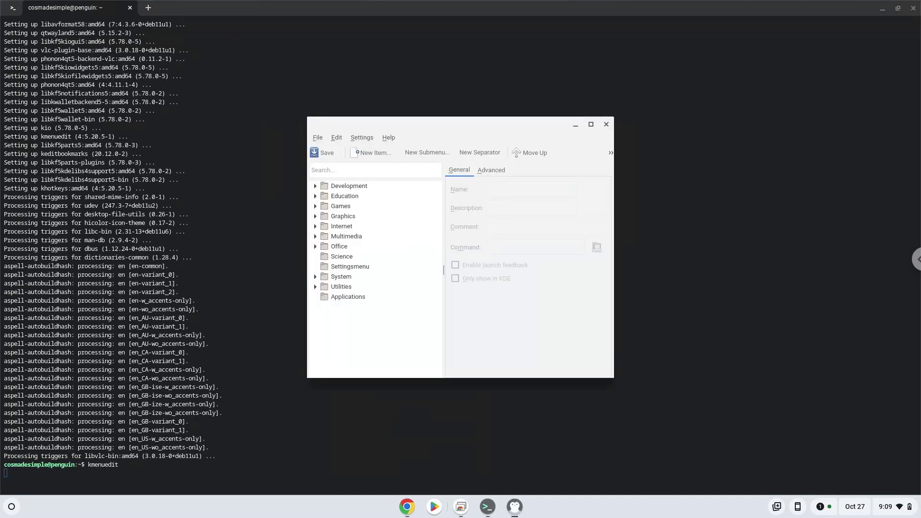
# Create a new menu item named 'Blender 3.6.5' under the Multimedia category
pyautogui.click(349, 237)
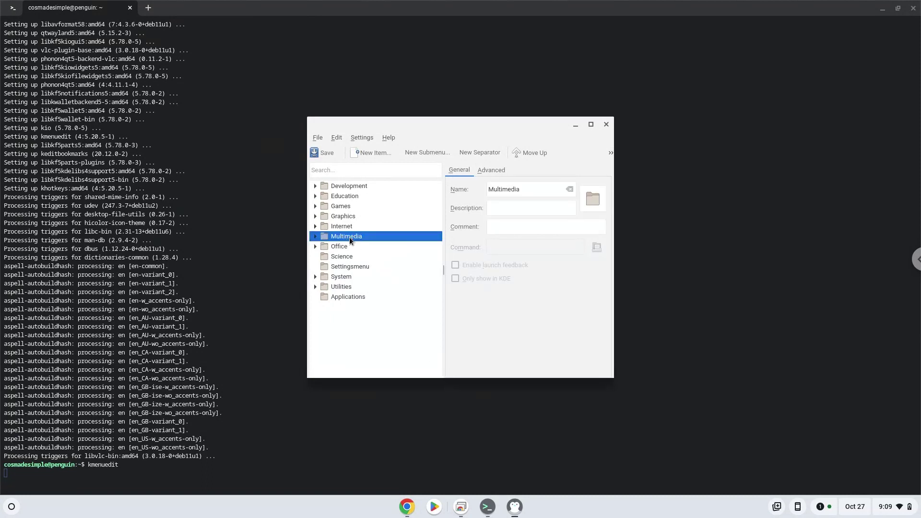
pyautogui.click(359, 152)
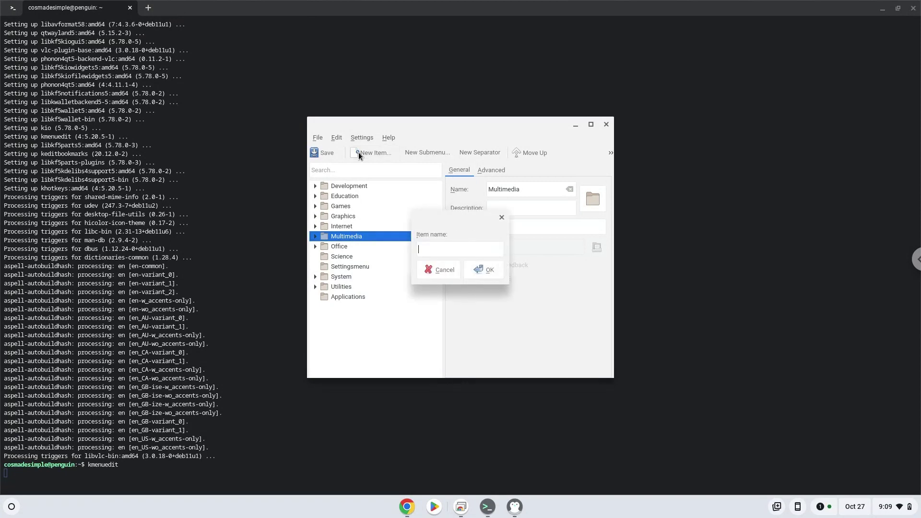
pyautogui.write('Blende')
pyautogui.write('r 3.6.5')
pyautogui.click(471, 272)
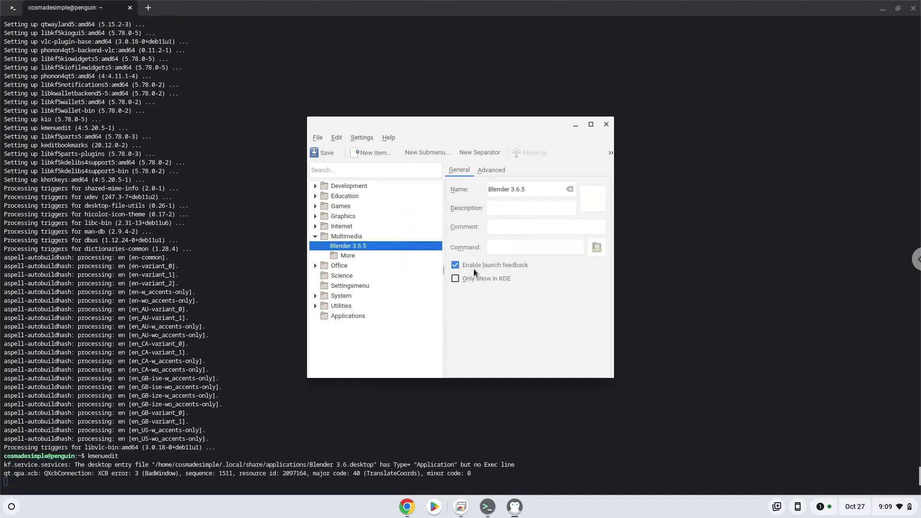
# Point the Blender 3.6.5 entry's command at blender-3.6.5-linux-x64/blender and save the menu
pyautogui.click(596, 246)
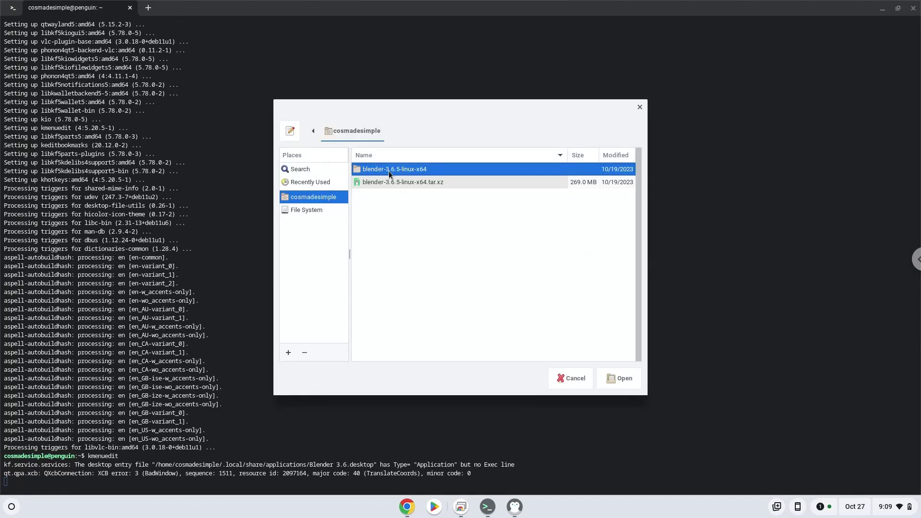
pyautogui.doubleClick(385, 170)
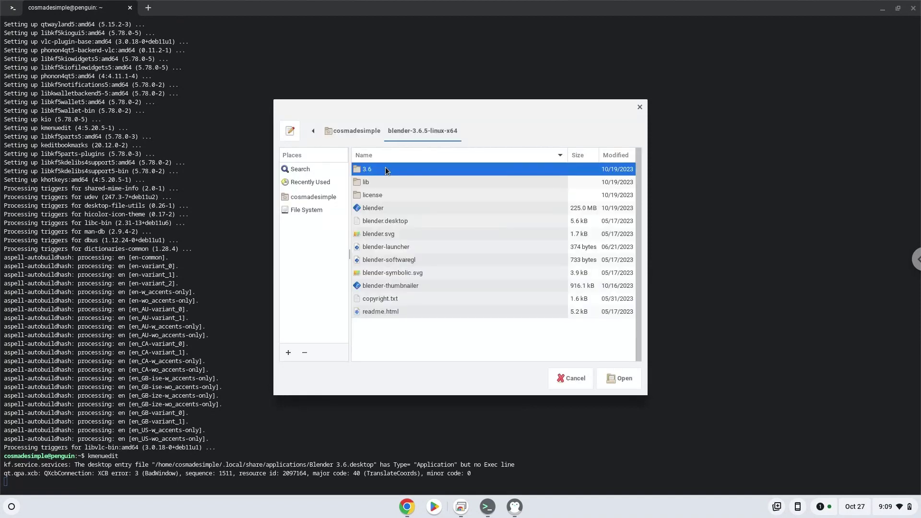
pyautogui.click(374, 208)
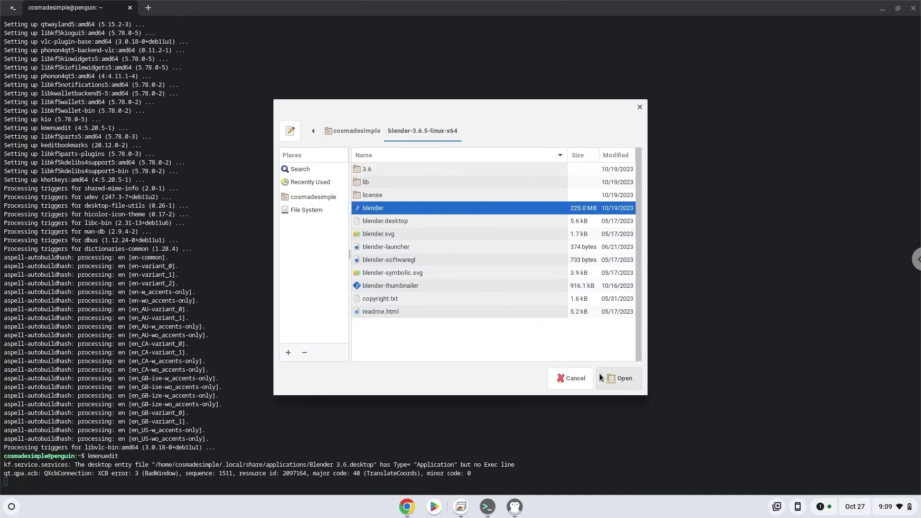
pyautogui.click(618, 378)
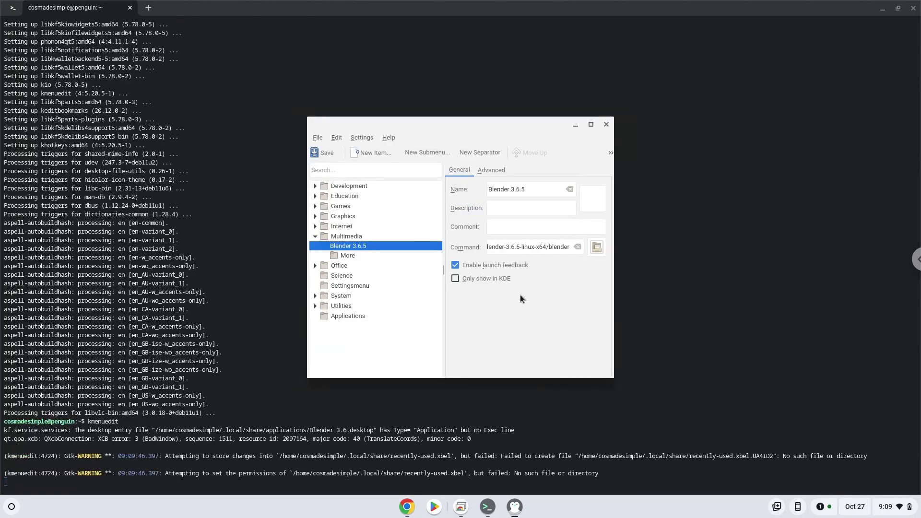
pyautogui.click(320, 154)
# Close KDE Menu Editor and Terminal, minimise Chrome, and show the launcher's Blender 3.6.5 entry
pyautogui.click(605, 126)
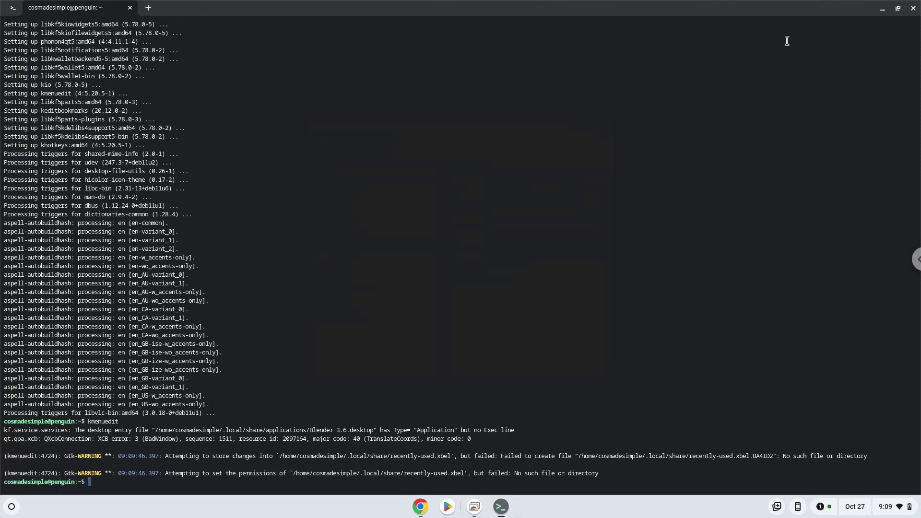
pyautogui.click(912, 10)
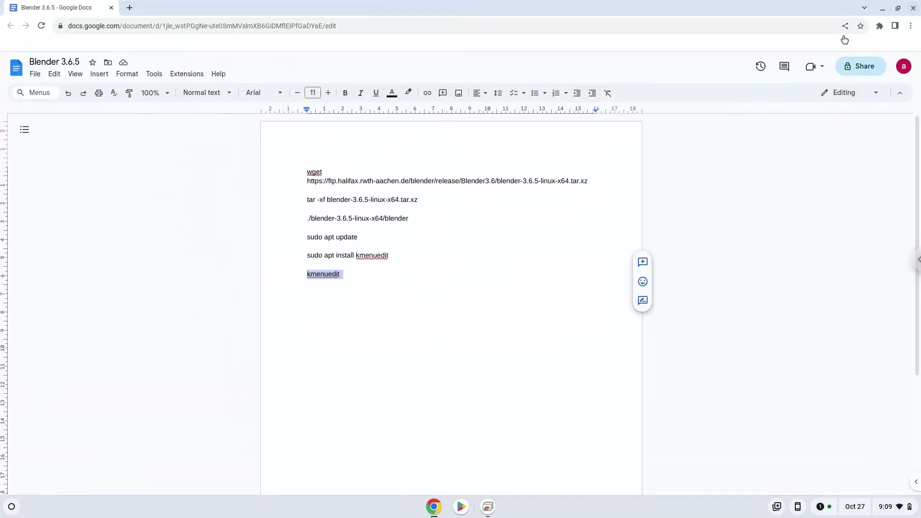
pyautogui.click(882, 8)
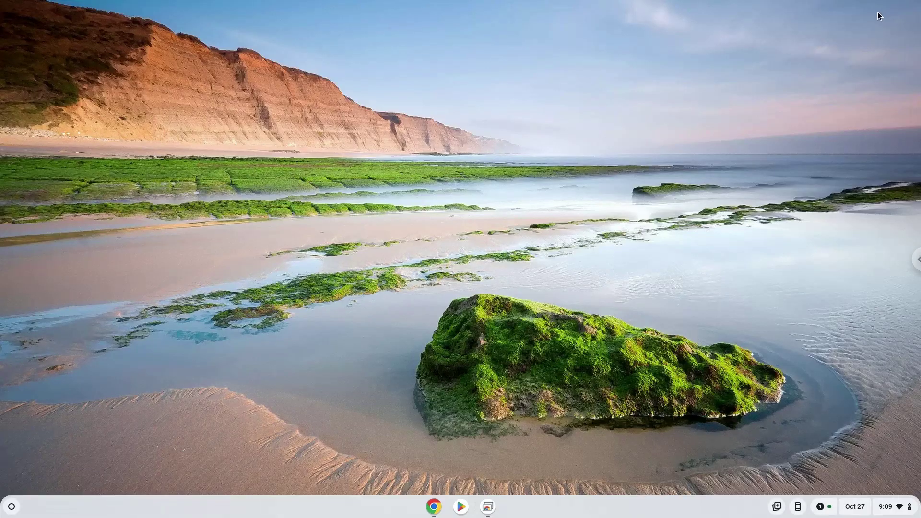
pyautogui.click(12, 506)
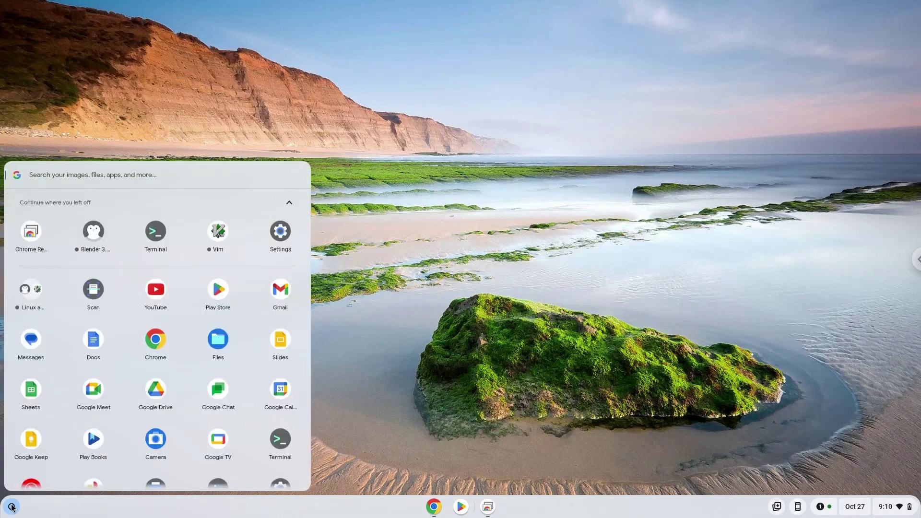
# Launch Blender 3.6.5 from the launcher, accept Quick Setup defaults, and create a Video Editing file
pyautogui.click(95, 234)
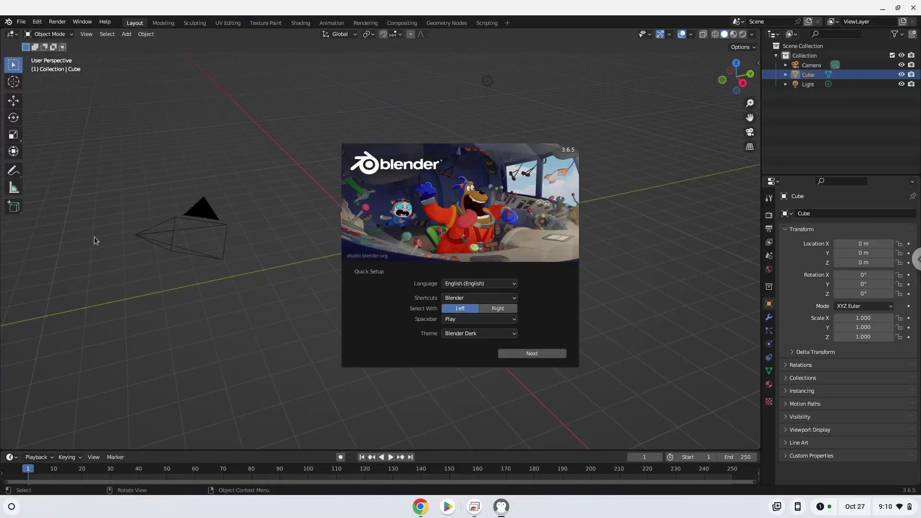
pyautogui.click(513, 354)
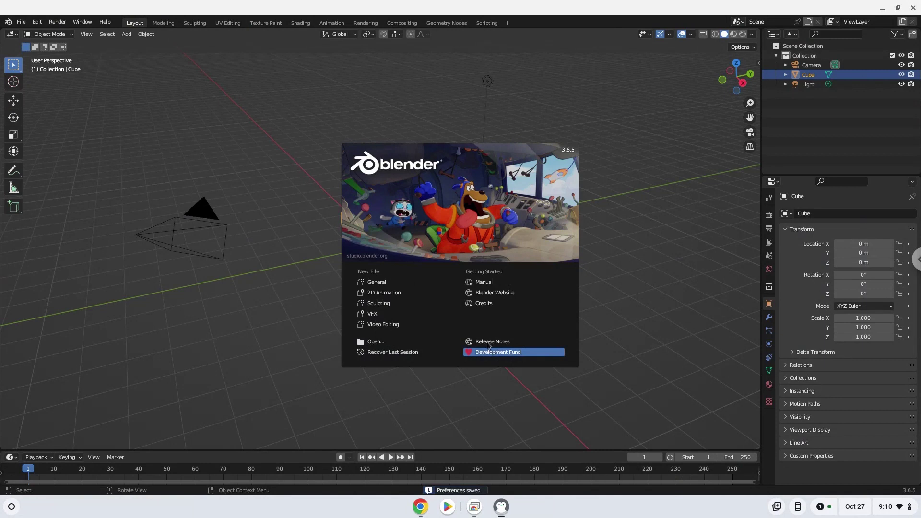
pyautogui.click(398, 322)
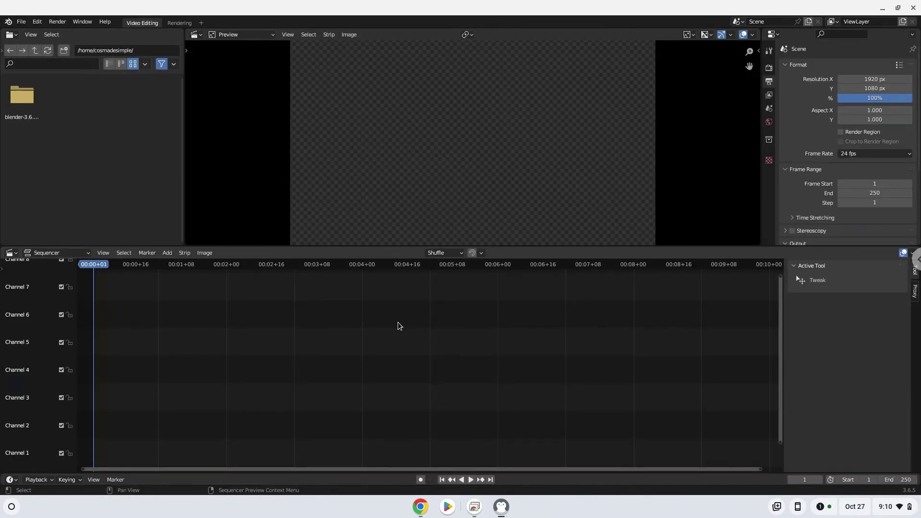